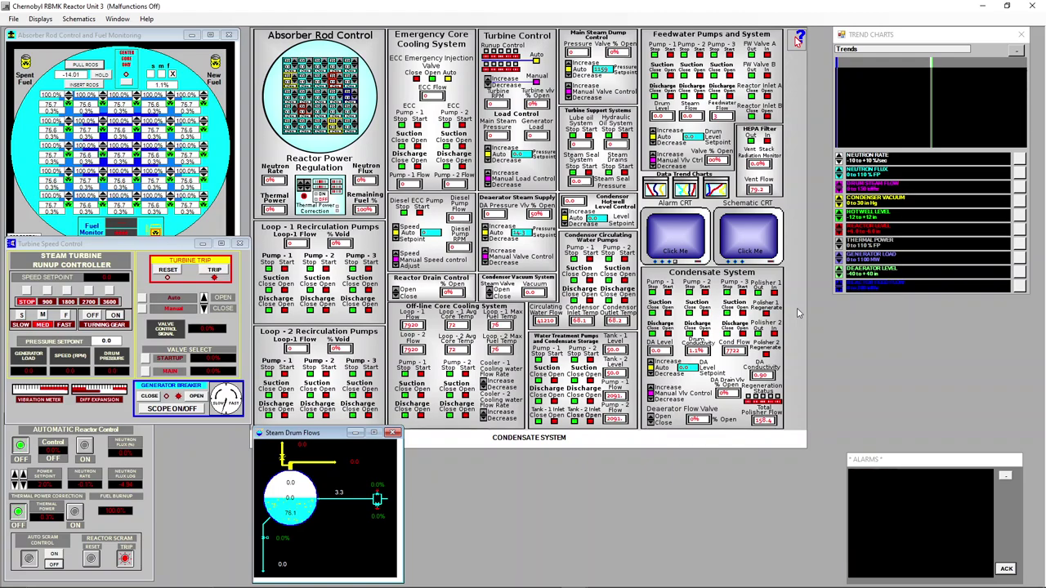
# Restore the saved reactor state 1000_PSIG_1GW.ICD from the SAVED folder.
pyautogui.click(13, 18)
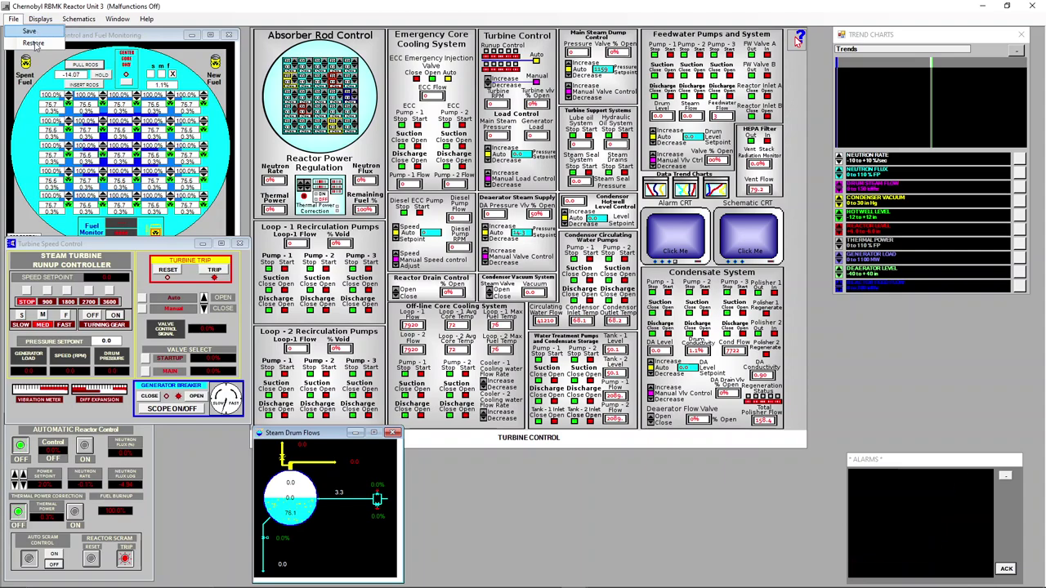
pyautogui.click(33, 44)
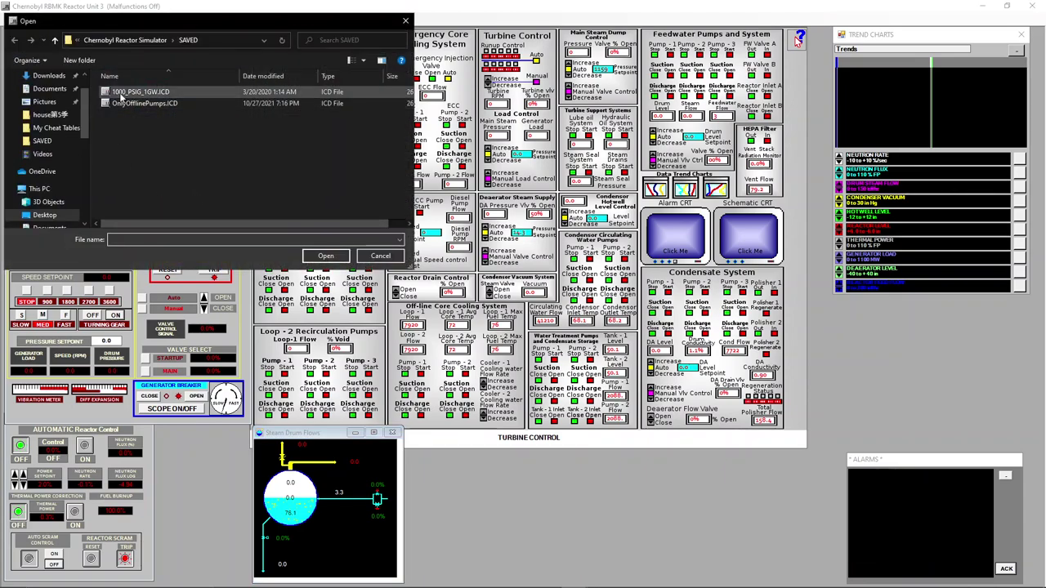
pyautogui.click(144, 96)
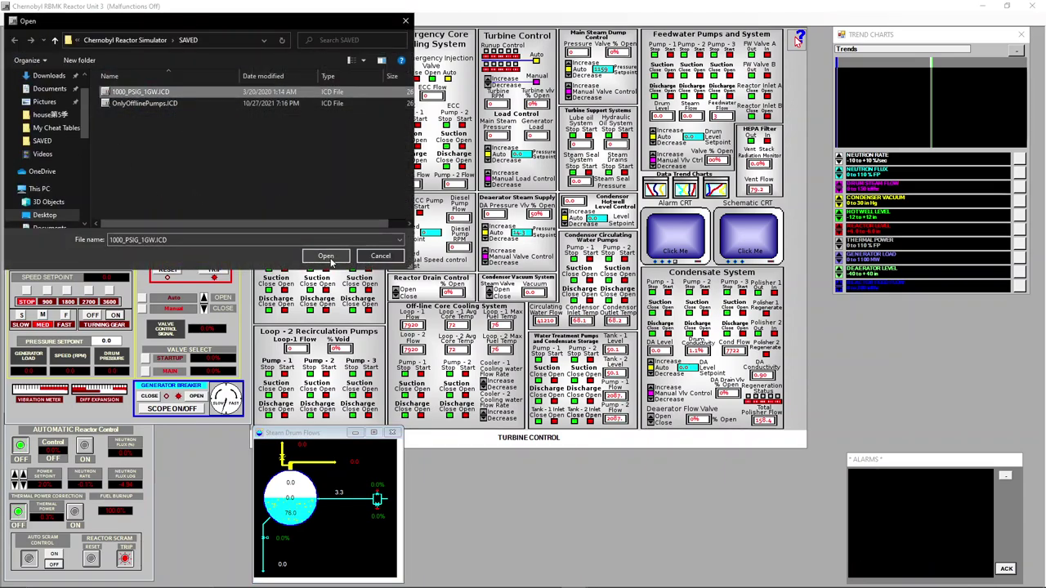
pyautogui.click(326, 256)
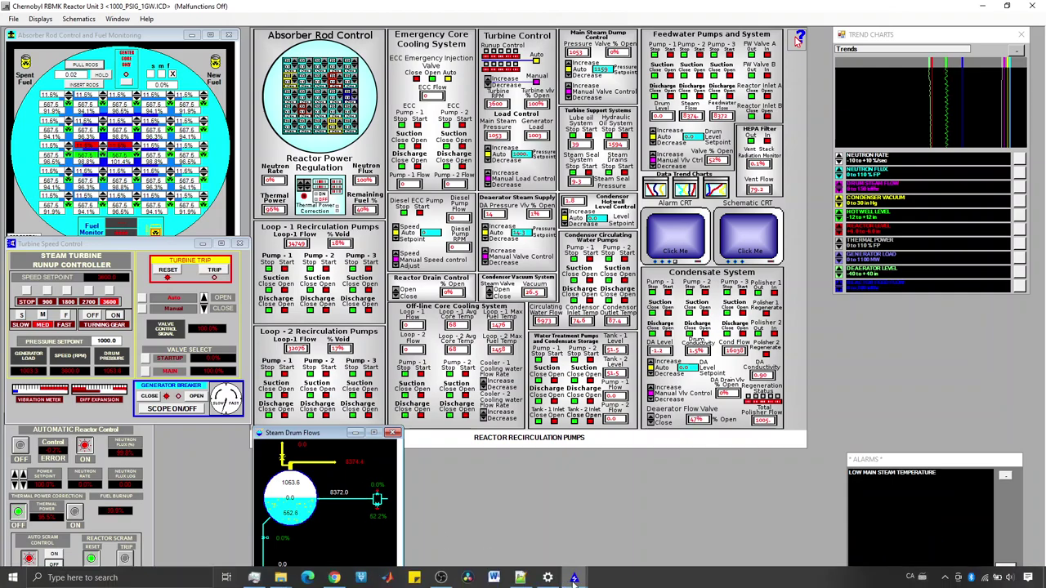
# Bring up the simulator's step-time window and use its options to switch the displayed measurement units to metric.
pyautogui.moveTo(574, 579)
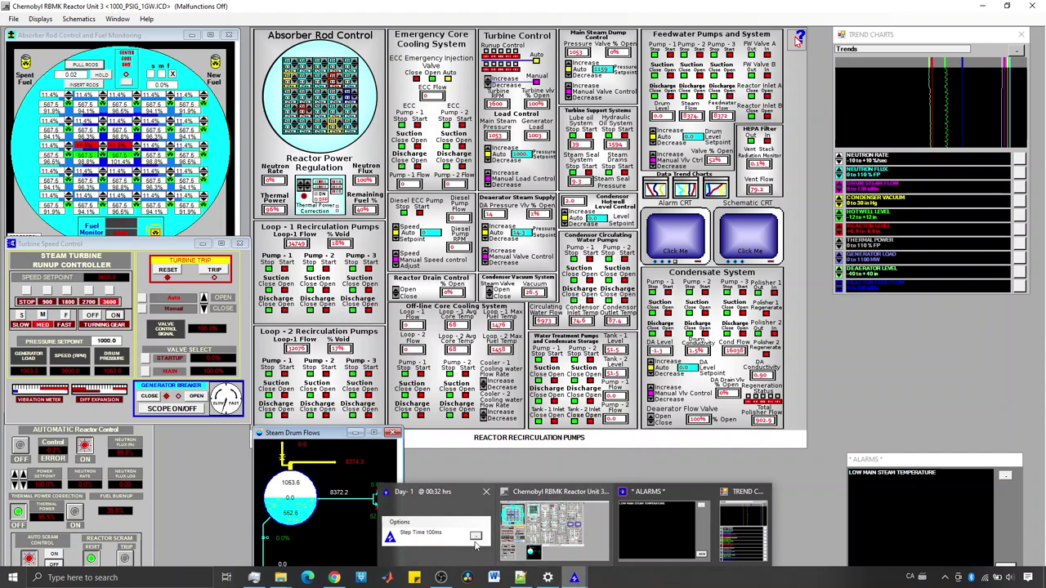
pyautogui.click(445, 535)
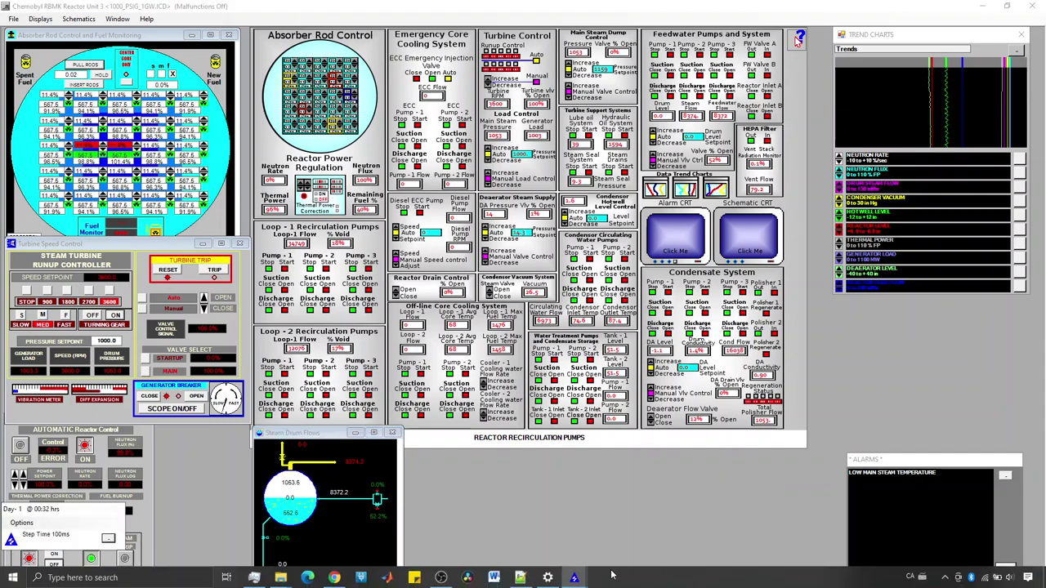
pyautogui.moveTo(574, 578)
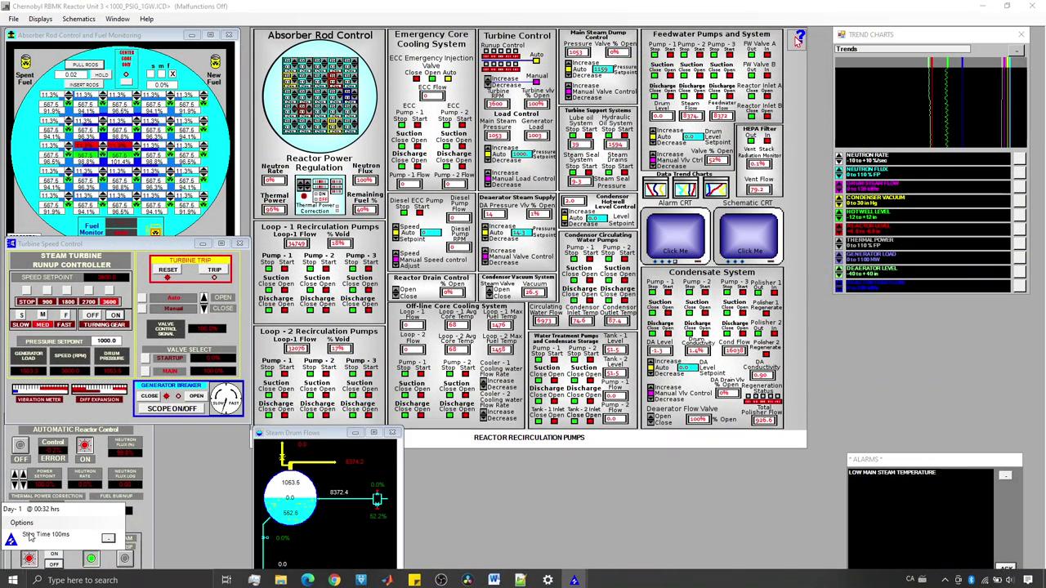
pyautogui.click(22, 523)
pyautogui.moveTo(36, 535)
pyautogui.click(119, 546)
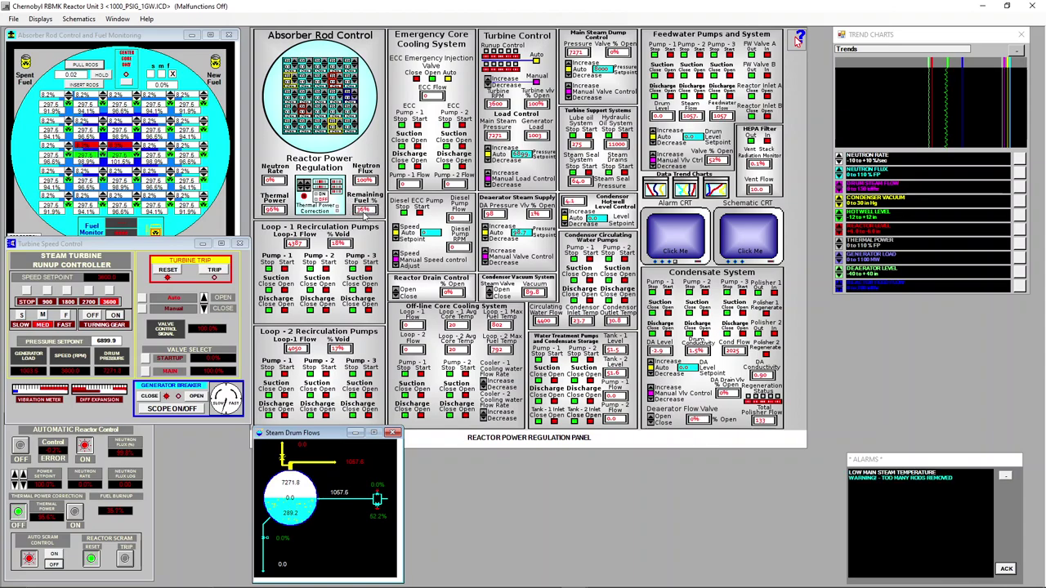
# Launch Cheat Engine 7.0, attach it to the Chernobyl RBMK Reactor Unit 3 process and load the associated RXMODEL.ct table.
pyautogui.click(160, 579)
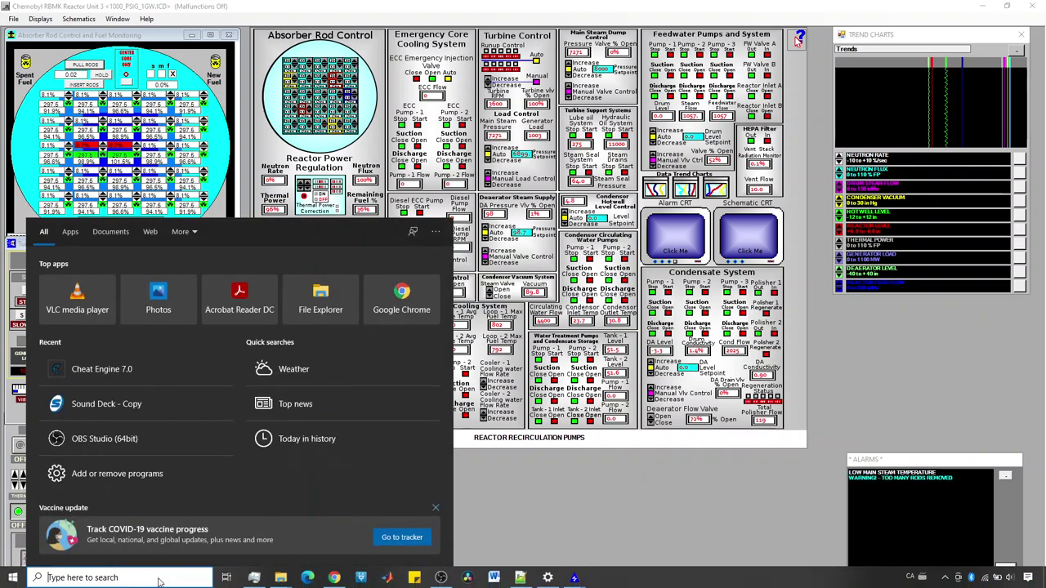
pyautogui.write('cheat')
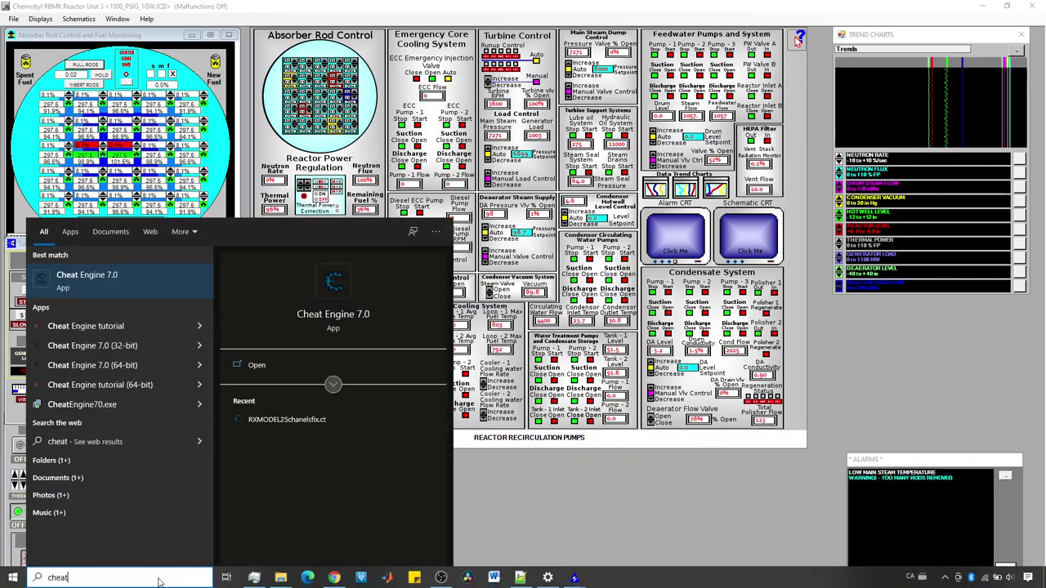
pyautogui.press('Return')
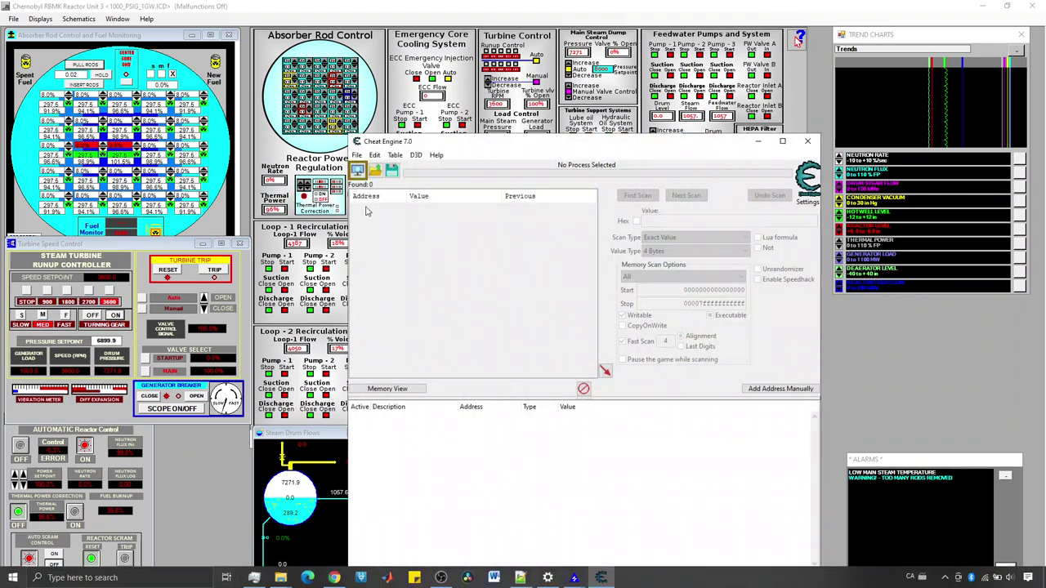
pyautogui.click(357, 170)
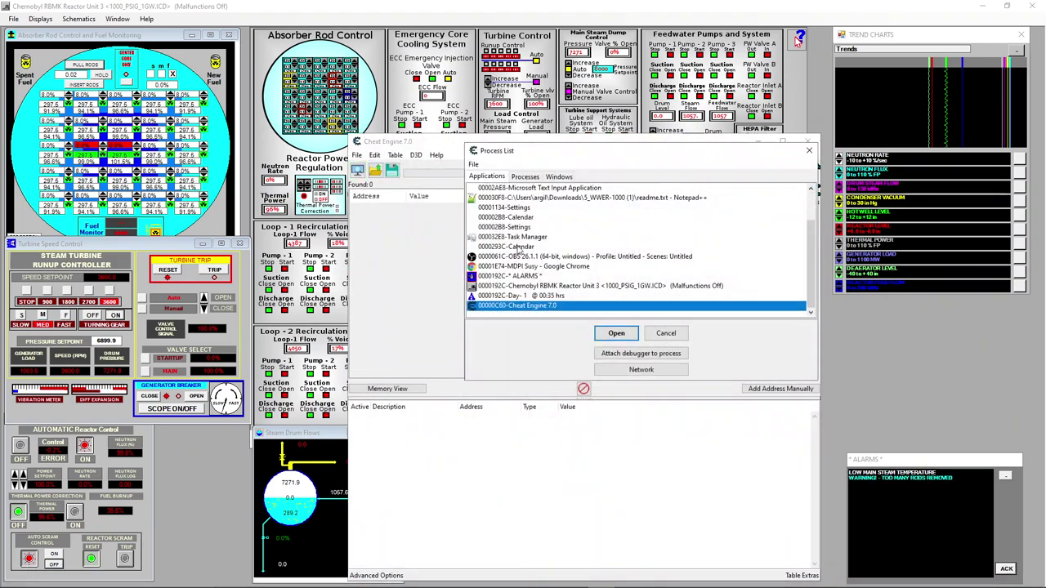
pyautogui.doubleClick(506, 287)
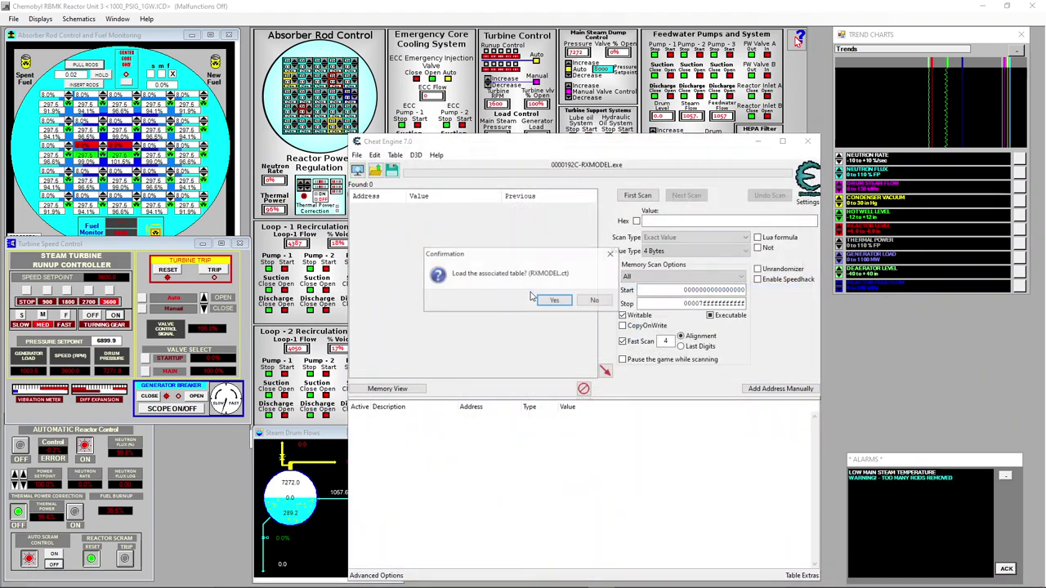
pyautogui.click(555, 301)
# Open the RXMODEL_25chanels+xenon.ct table without merging it with the current one, and move the Cheat Engine window higher.
pyautogui.click(375, 170)
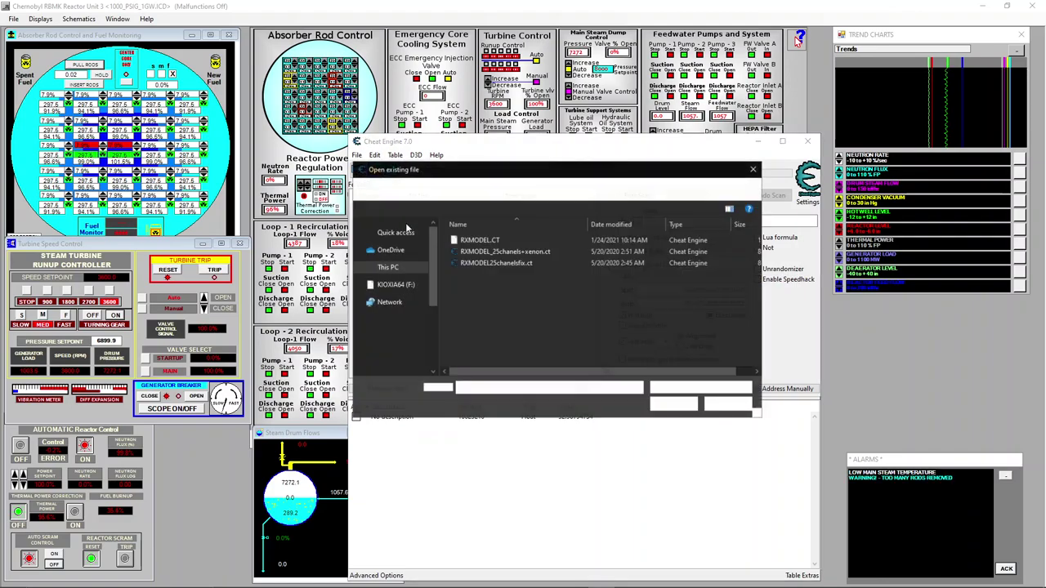
pyautogui.click(481, 252)
pyautogui.click(673, 404)
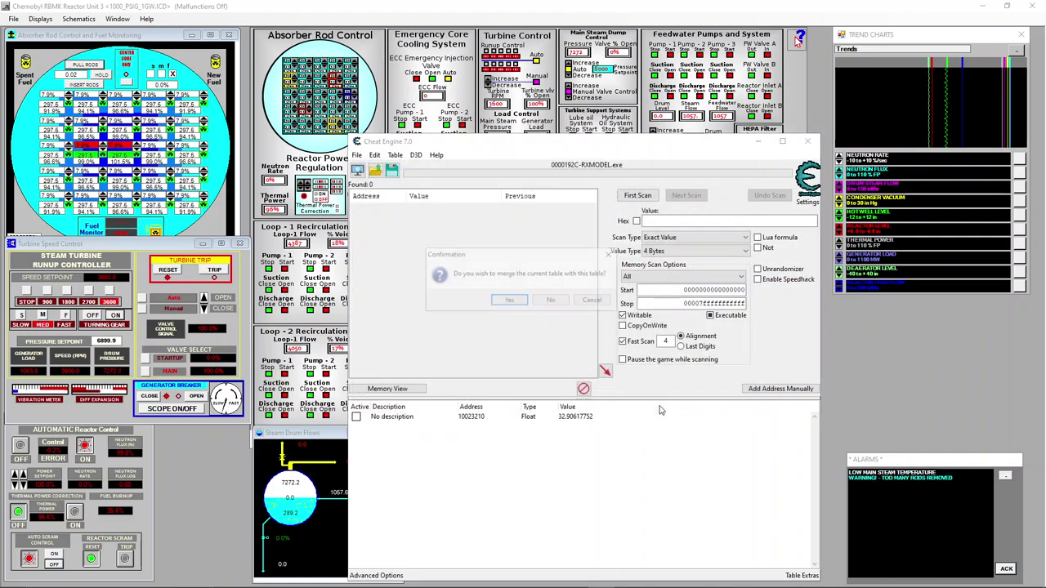
pyautogui.click(552, 300)
pyautogui.moveTo(540, 145); pyautogui.dragTo(543, 47)
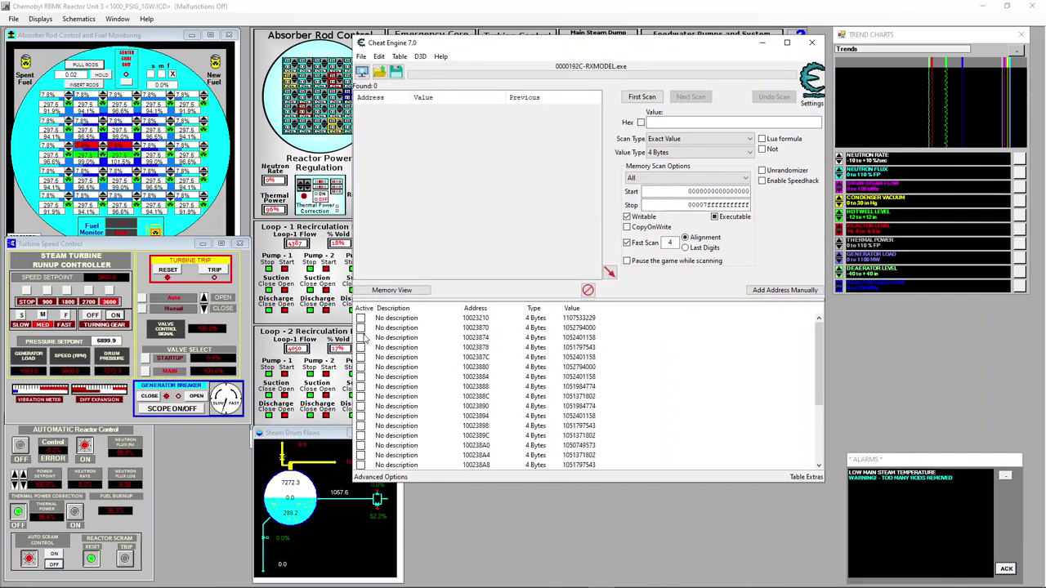
# Freeze the values at addresses 10023870 and 10023874 in the address list.
pyautogui.click(362, 329)
pyautogui.press('space')
pyautogui.press('Down')
pyautogui.press('space')
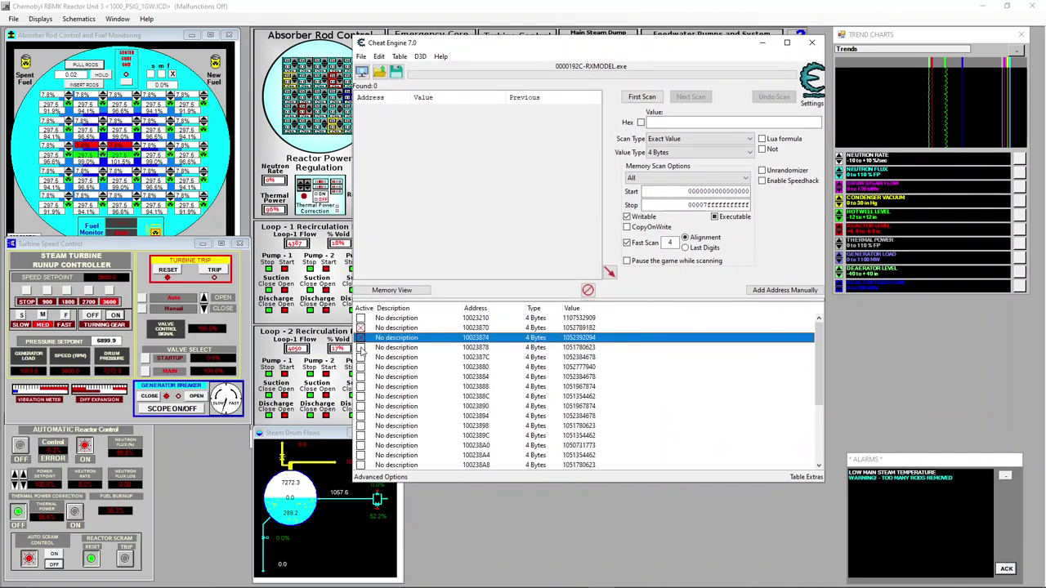
pyautogui.press('Down')
# Switch to the reactor simulator, lower the automatic control's power setpoint slightly, and return to Cheat Engine.
pyautogui.click(17, 490)
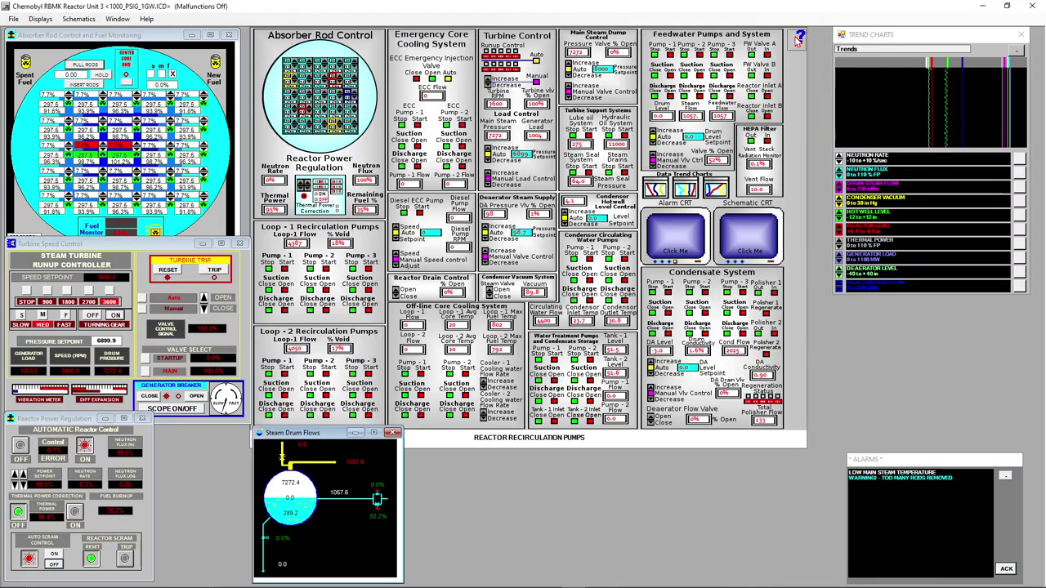
pyautogui.click(575, 580)
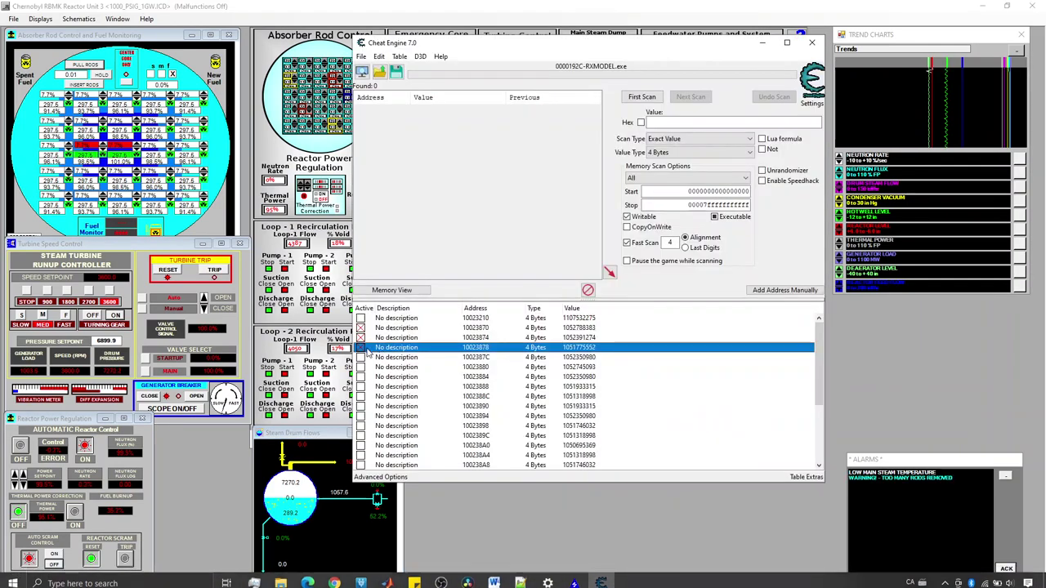
# Freeze all remaining address values from 10023878 through 100238D0 in the address list.
pyautogui.press('space')
pyautogui.press('Down')
pyautogui.press('space')
pyautogui.press('Down')
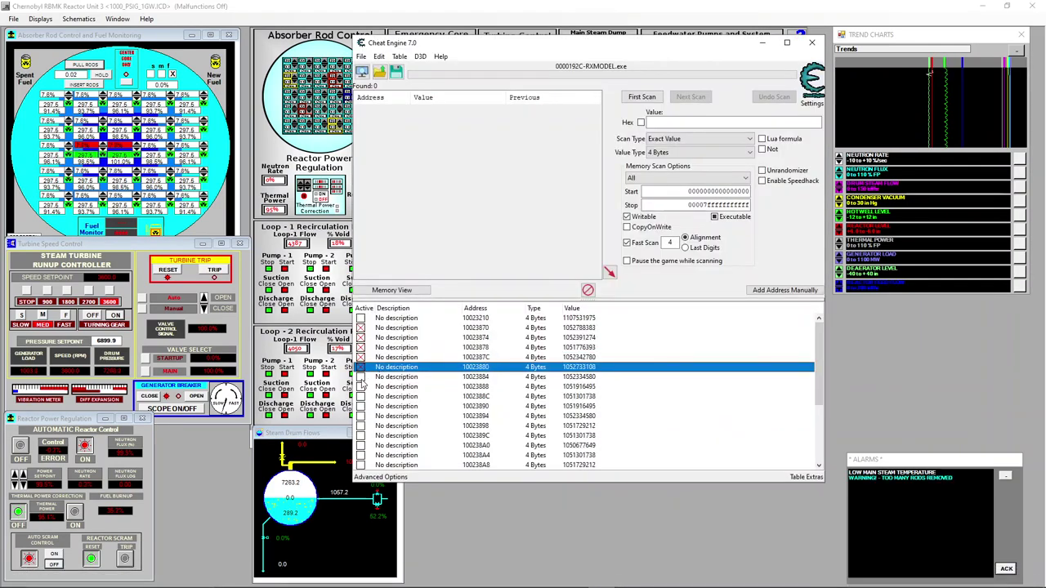
pyautogui.press('space')
pyautogui.press('Down')
pyautogui.press('space')
pyautogui.press('Down')
pyautogui.press('space')
pyautogui.press('Down')
pyautogui.press('space')
pyautogui.press('Down')
pyautogui.press('space')
pyautogui.press('Down')
pyautogui.press('space')
pyautogui.press('Down')
pyautogui.press('space')
pyautogui.press('Down')
pyautogui.press('space')
pyautogui.press('Down')
pyautogui.press('space')
pyautogui.press('Down')
pyautogui.press('space')
pyautogui.press('Down')
pyautogui.press('space')
pyautogui.press('Down')
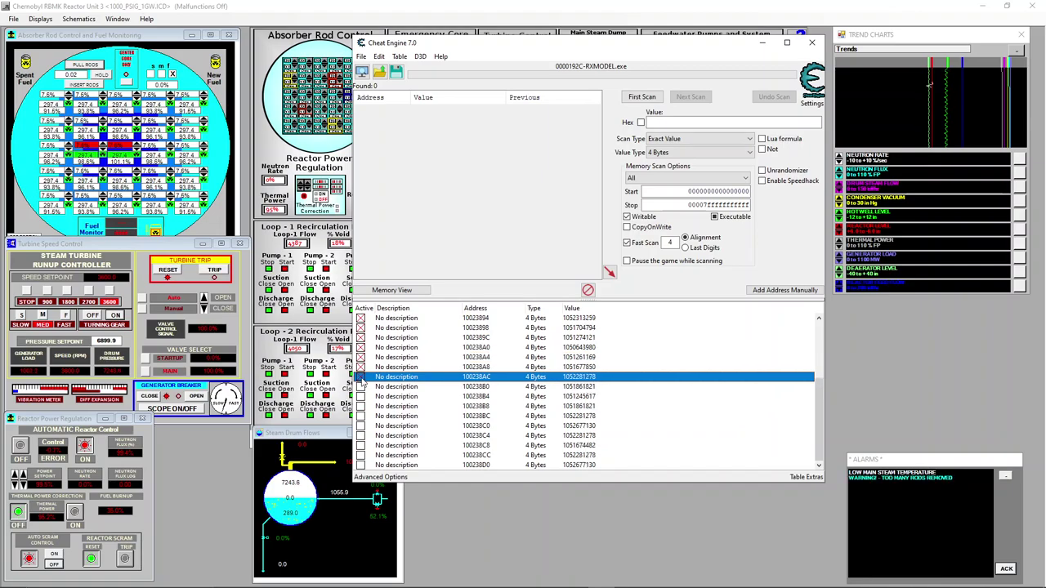
pyautogui.press('space')
pyautogui.press('Down')
pyautogui.press('space')
pyautogui.press('Down')
pyautogui.press('space')
pyautogui.press('Down')
pyautogui.press('space')
pyautogui.press('Down')
pyautogui.press('space')
pyautogui.press('Down')
pyautogui.press('space')
pyautogui.press('Down')
pyautogui.press('space')
pyautogui.press('Down')
pyautogui.press('space')
pyautogui.press('Down')
pyautogui.press('space')
pyautogui.press('Down')
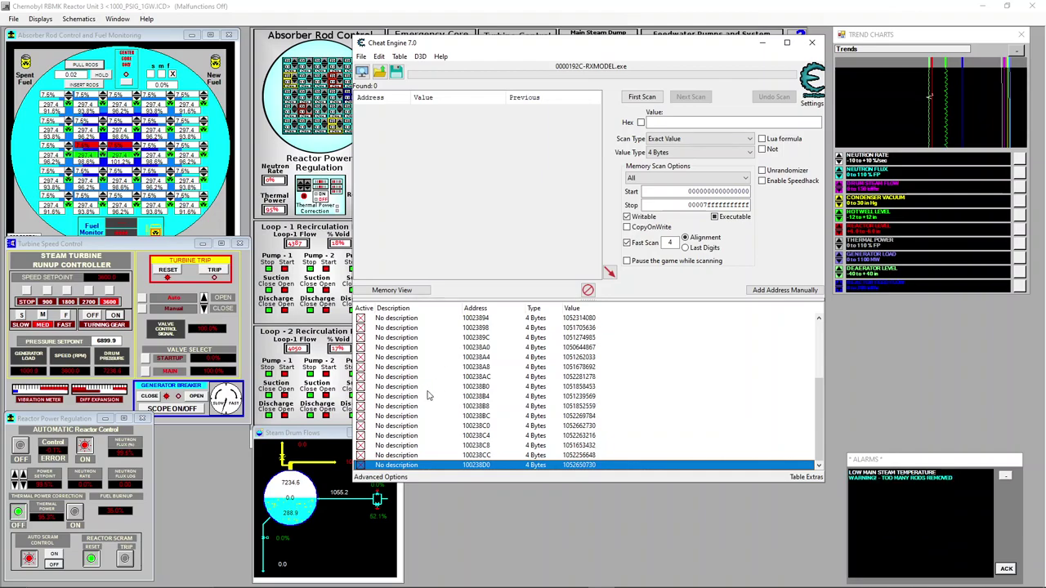
# Return to the start of the address list, then minimize Cheat Engine to get back to the reactor simulator.
pyautogui.scroll(3, 392, 368)
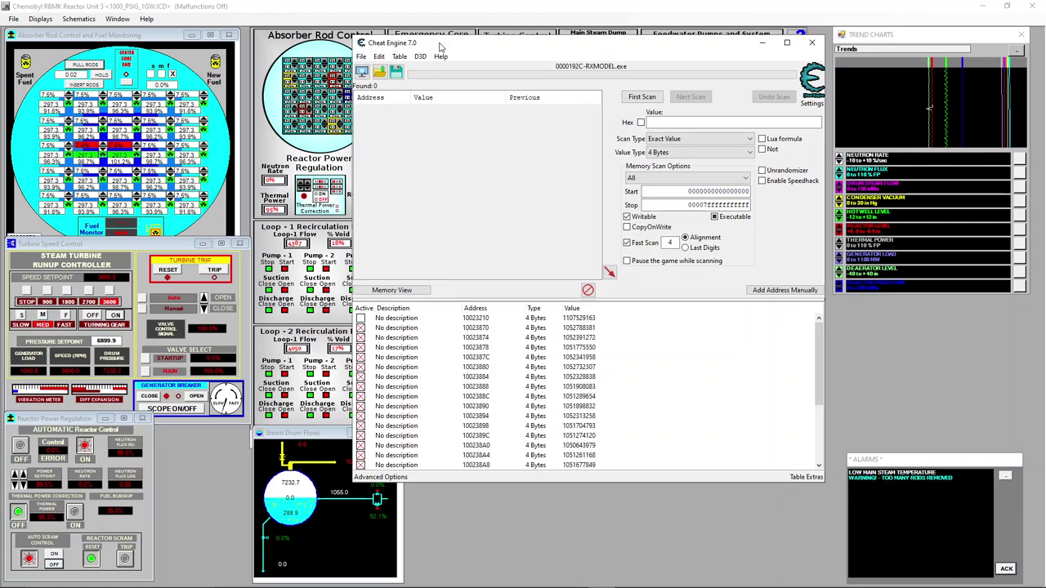
pyautogui.moveTo(439, 47); pyautogui.dragTo(455, 49)
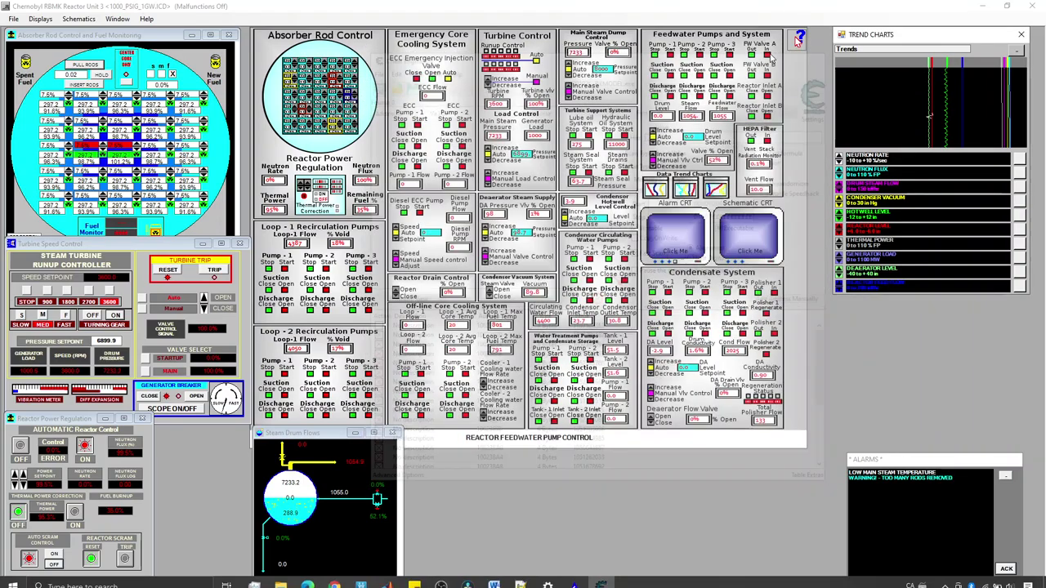
pyautogui.click(772, 52)
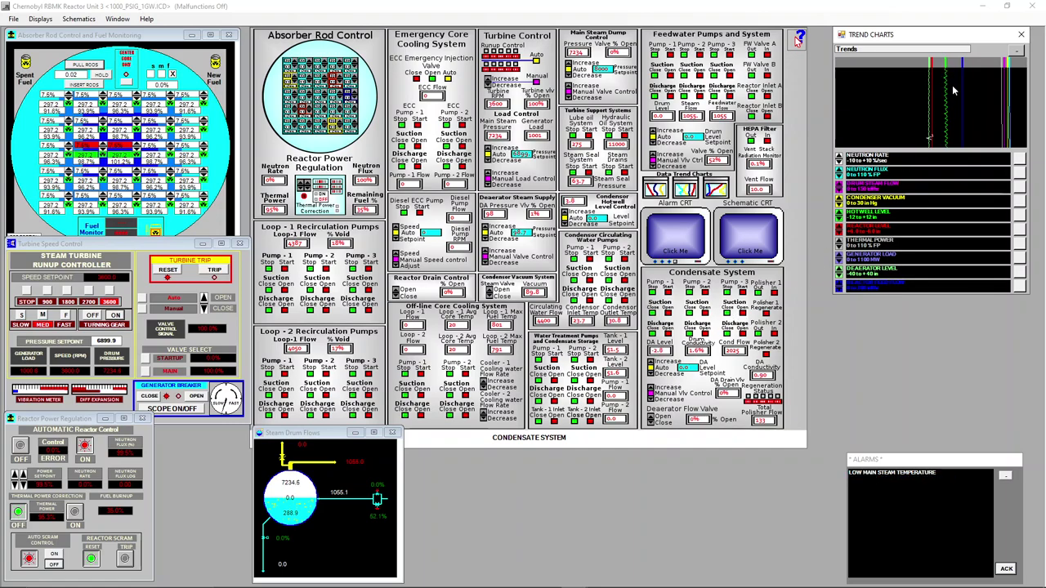
# View the plant overview schematic and close it.
pyautogui.click(742, 245)
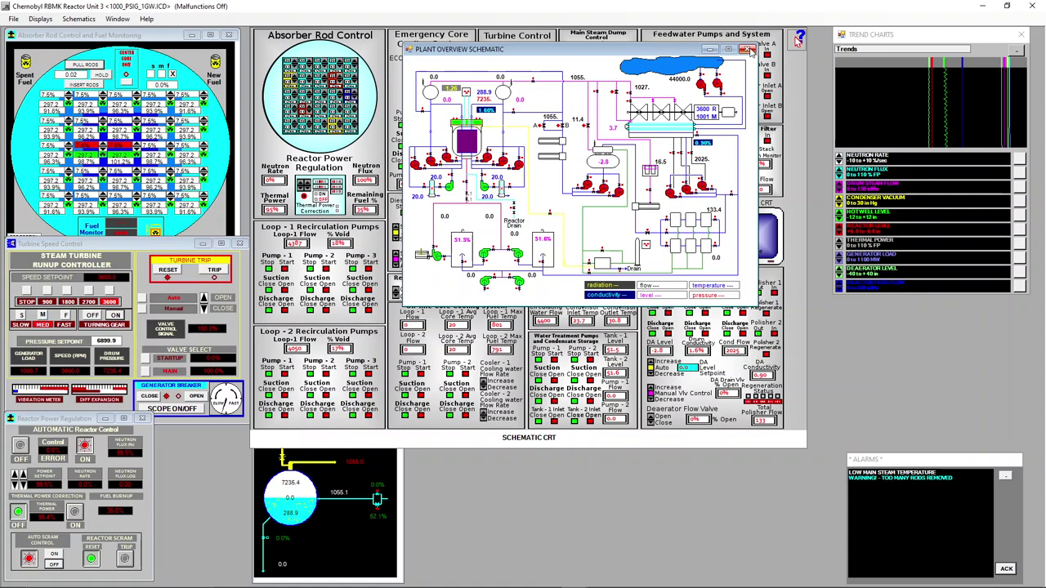
pyautogui.click(747, 49)
# Open the Condensate System Control, switch off the third condensate pump, and place the window between the trend charts and the alarms.
pyautogui.click(725, 285)
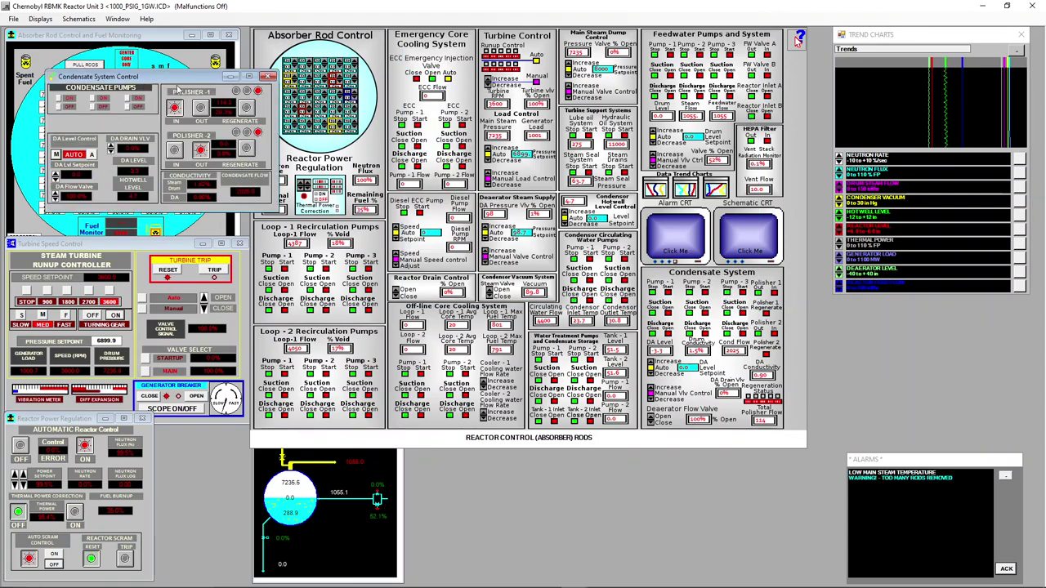
pyautogui.click(126, 112)
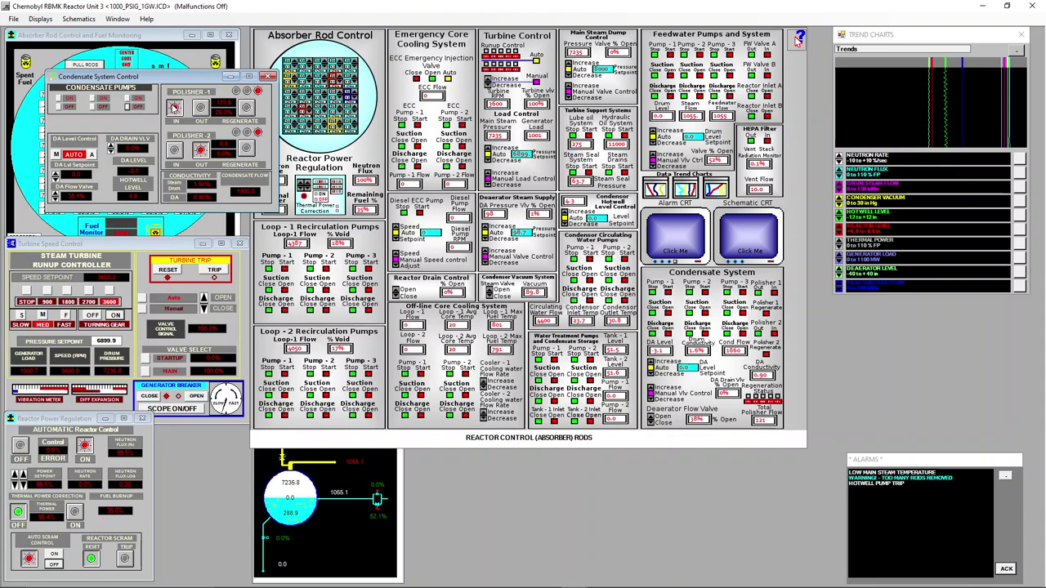
pyautogui.click(126, 112)
pyautogui.moveTo(139, 76); pyautogui.dragTo(938, 312)
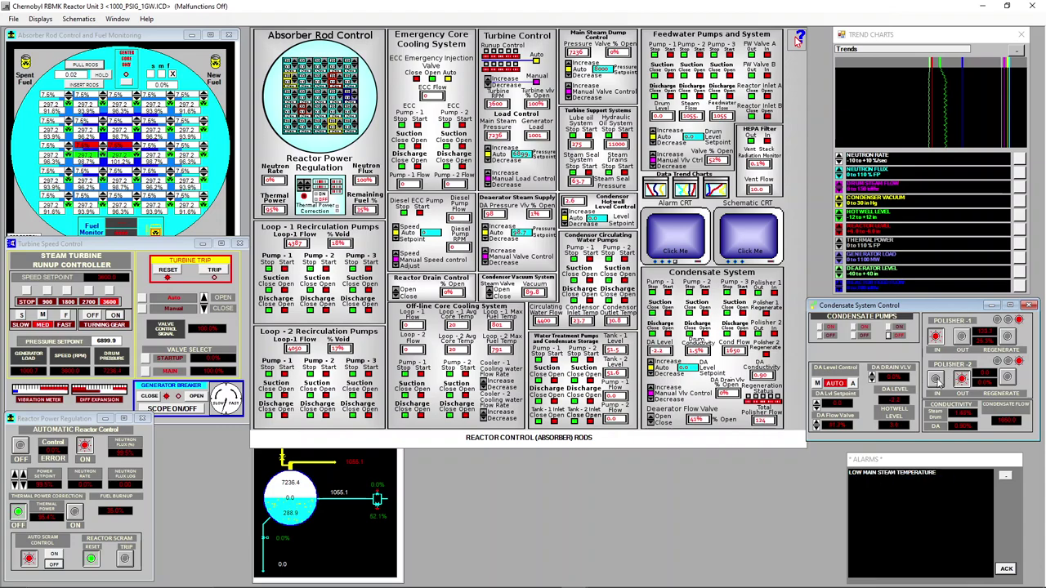
# Put Polisher 2 in service, take Polisher 1 out and start regenerating Polisher 1.
pyautogui.click(936, 378)
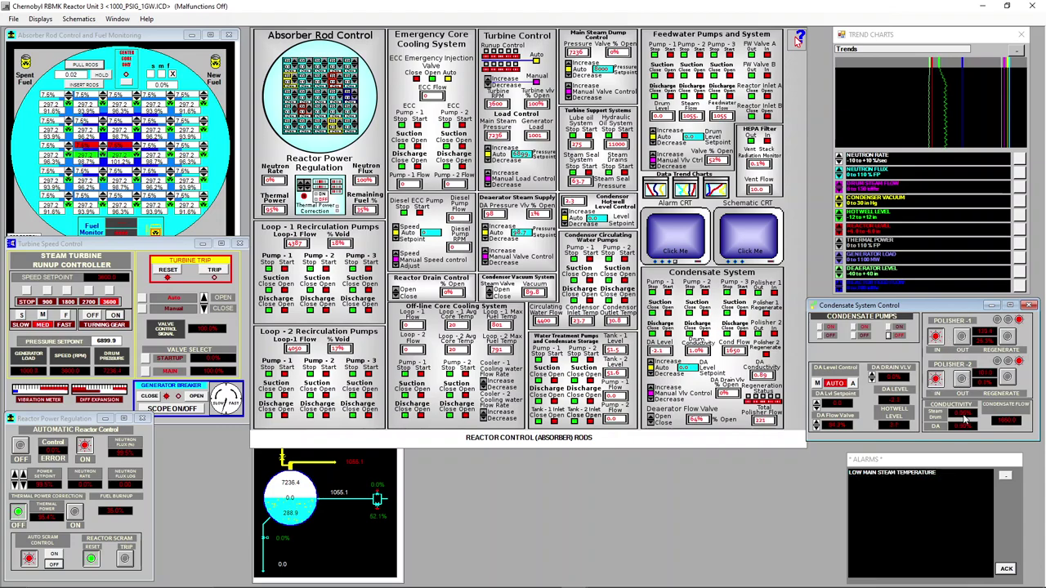
pyautogui.click(964, 343)
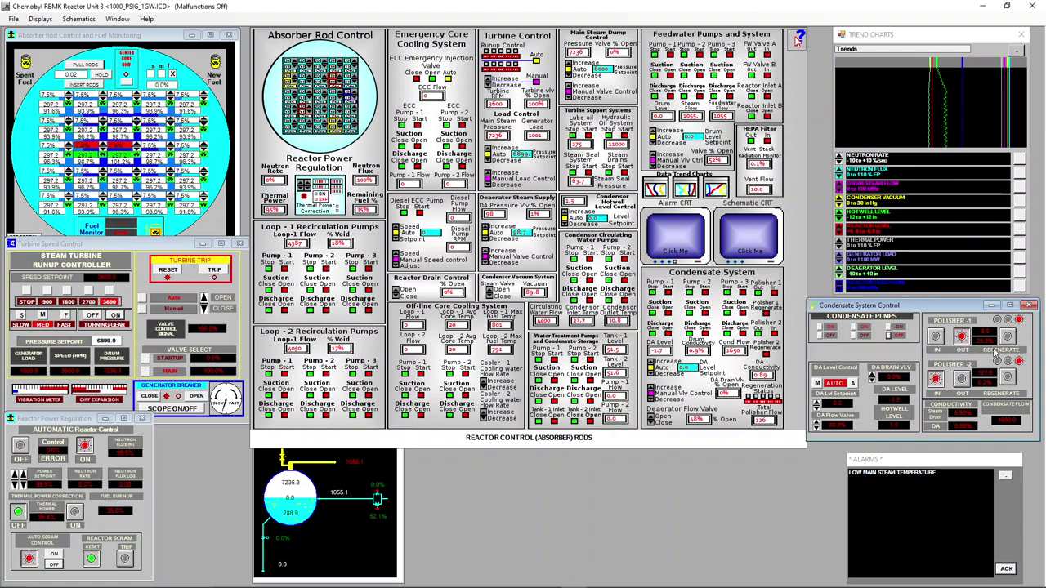
pyautogui.click(1002, 340)
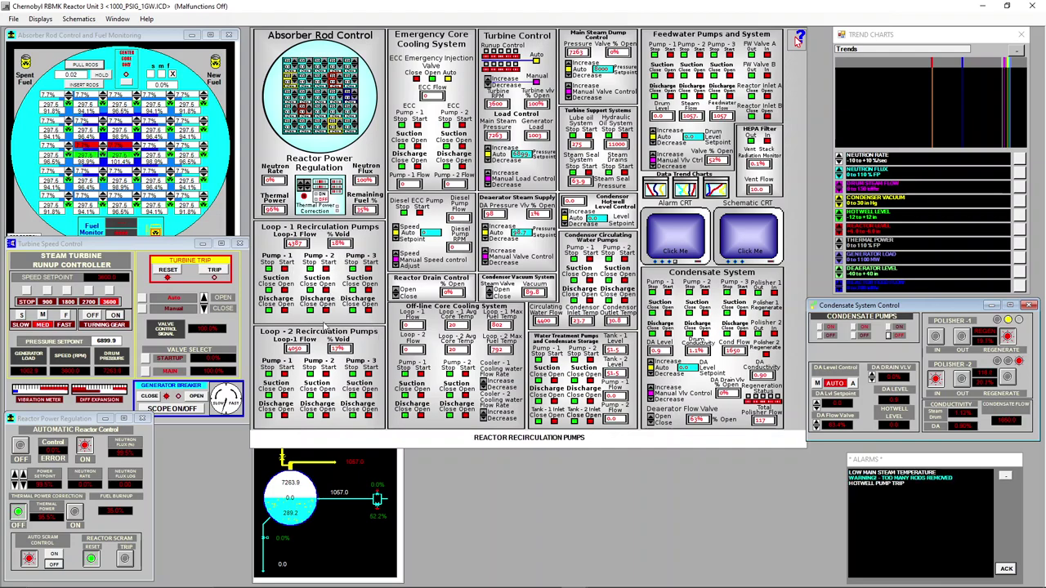
# Open the recirculation pump controls for Loop 1 and Loop 2 and place both windows side by side below the main panel.
pyautogui.click(292, 298)
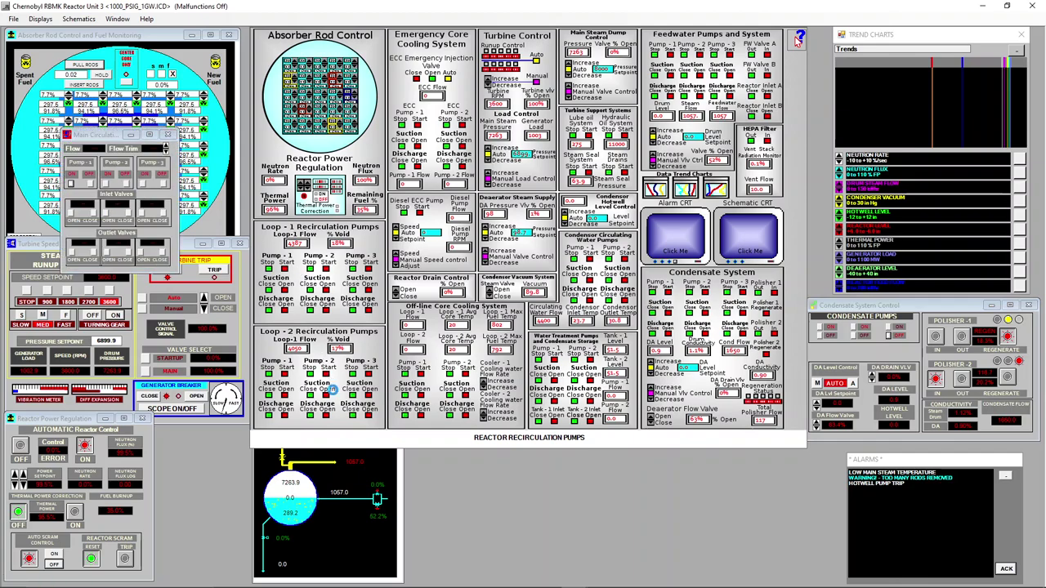
pyautogui.click(333, 389)
pyautogui.moveTo(76, 68); pyautogui.dragTo(638, 443)
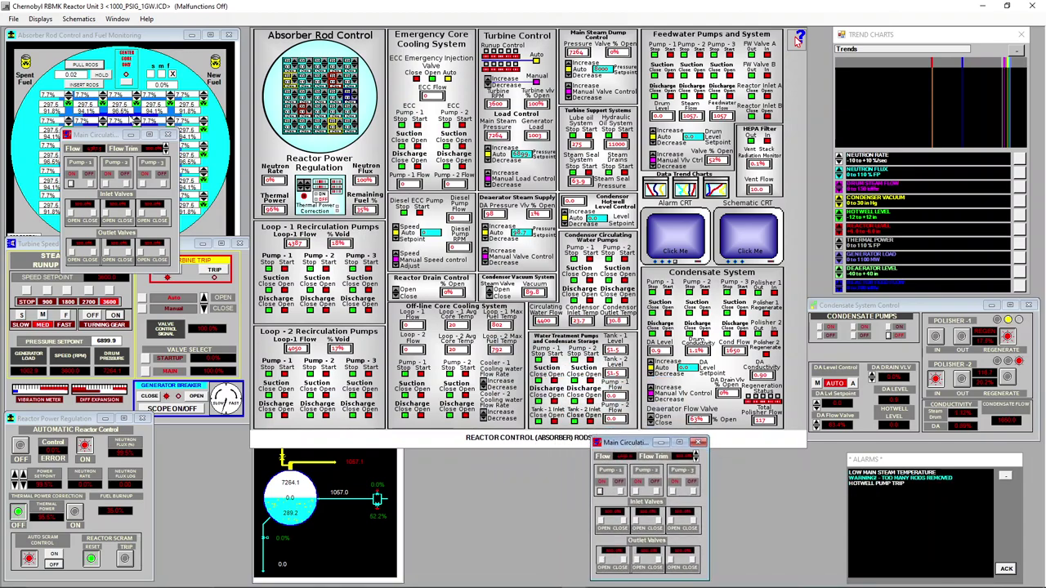
pyautogui.moveTo(110, 135); pyautogui.dragTo(516, 461)
# Open the plant overview schematic, reposition it over the main panel to examine the coolant and steam loops, and close it.
pyautogui.click(733, 245)
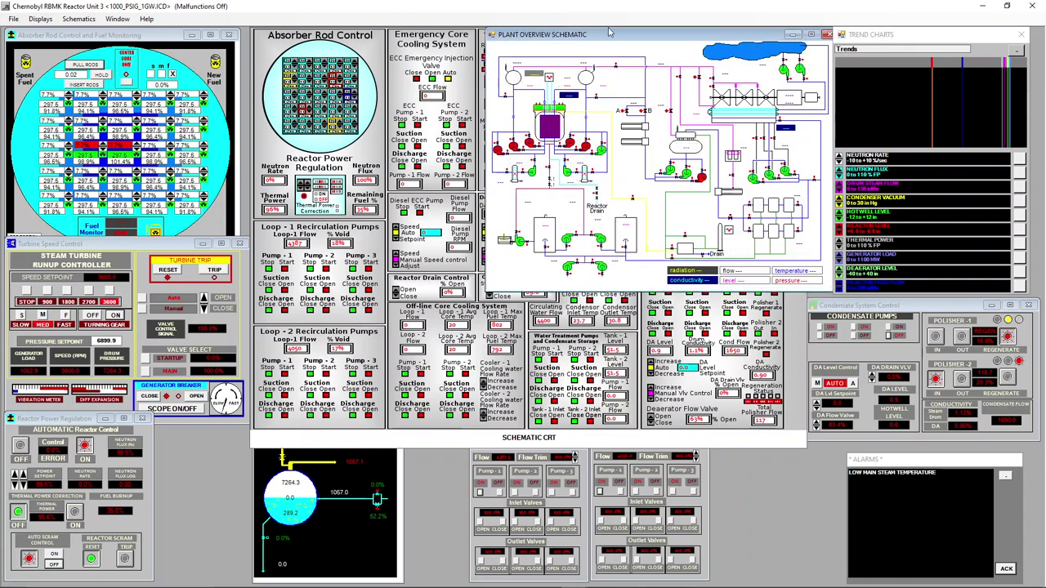
pyautogui.moveTo(613, 33); pyautogui.dragTo(366, 105)
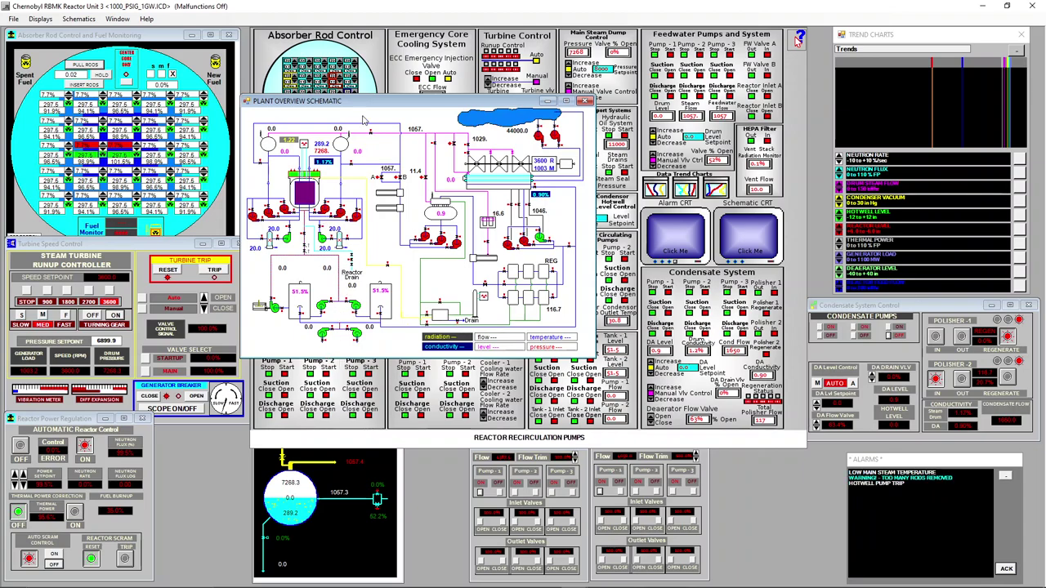
pyautogui.moveTo(364, 100); pyautogui.dragTo(490, 51)
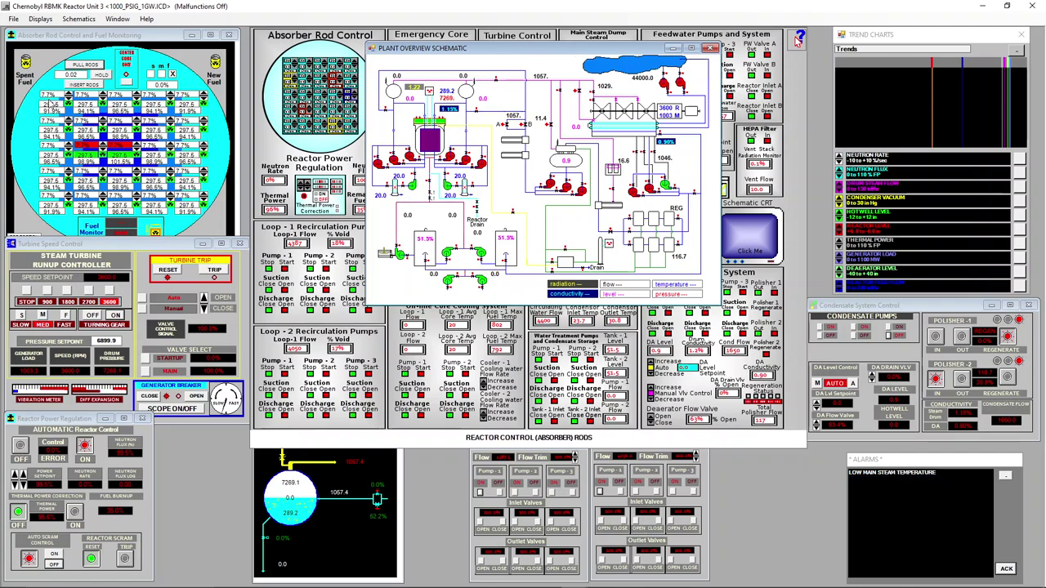
pyautogui.click(711, 48)
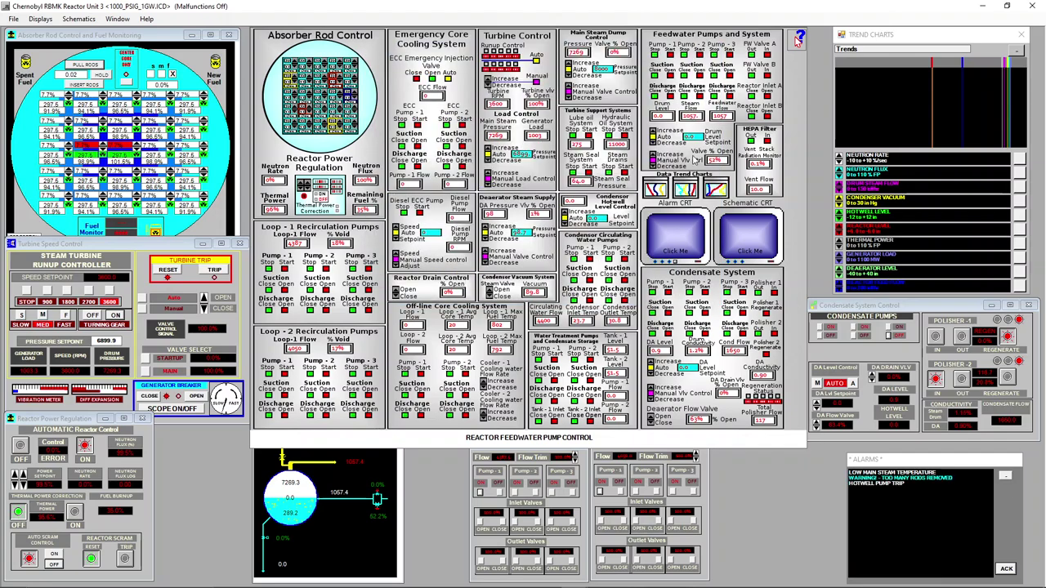
# Lower the reactor power setpoint and bring the Loop 1 recirculation pump controls to the front.
pyautogui.click(23, 483)
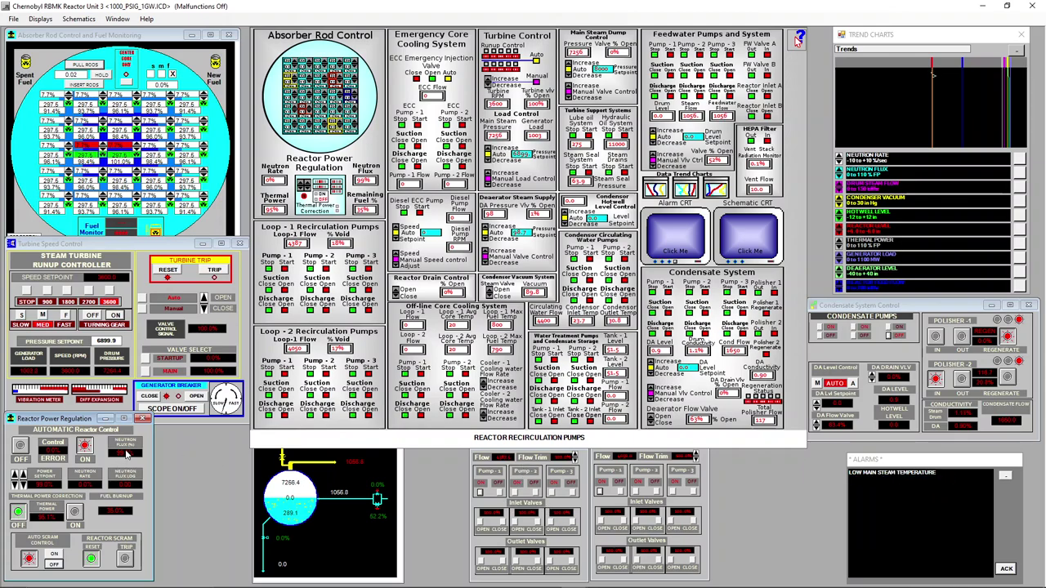
pyautogui.click(538, 467)
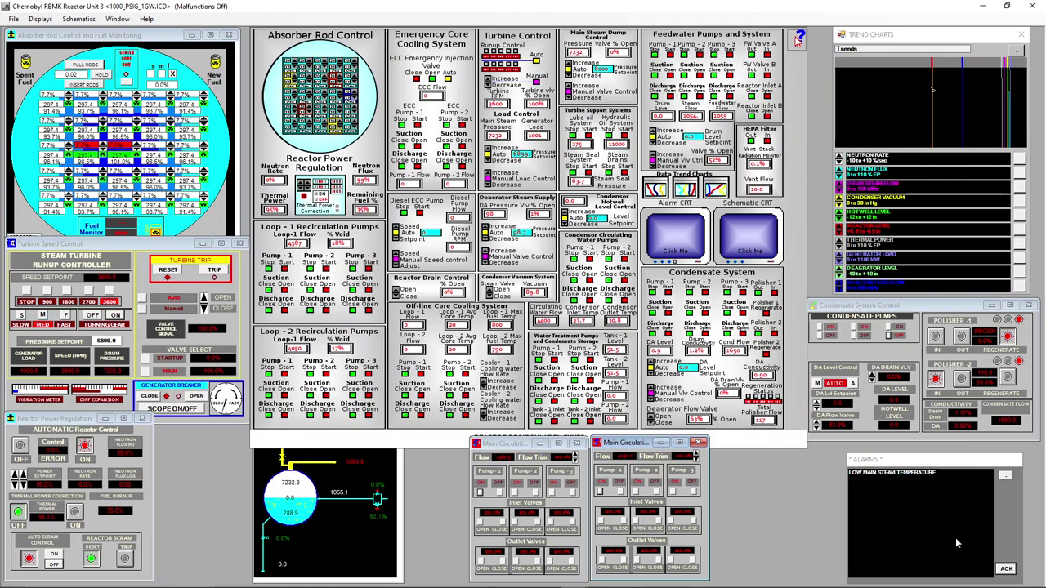
# Acknowledge the alarms and place the alarms window directly beneath the Condensate System Control.
pyautogui.click(1009, 568)
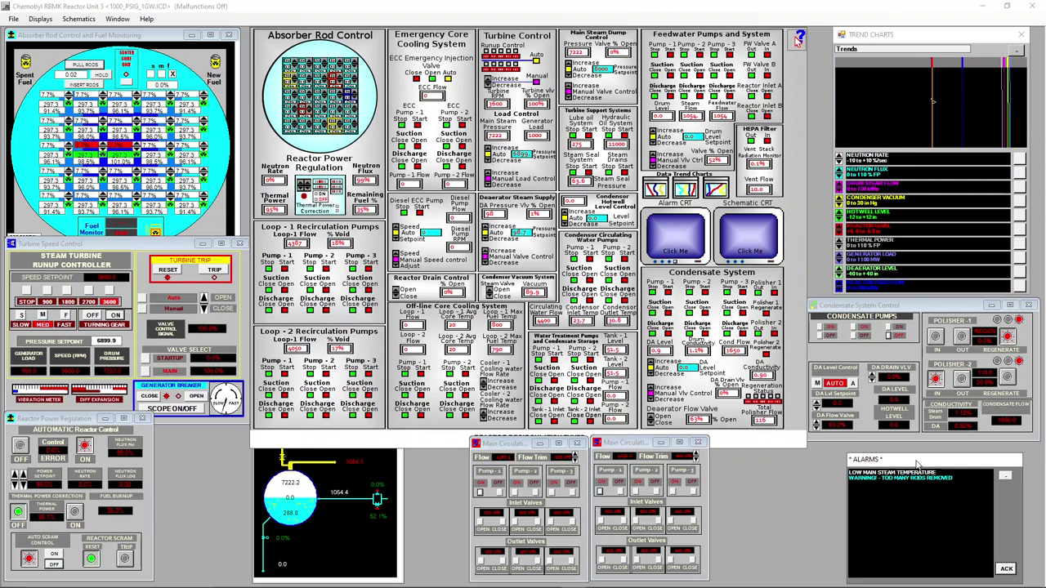
pyautogui.moveTo(918, 464); pyautogui.dragTo(885, 451)
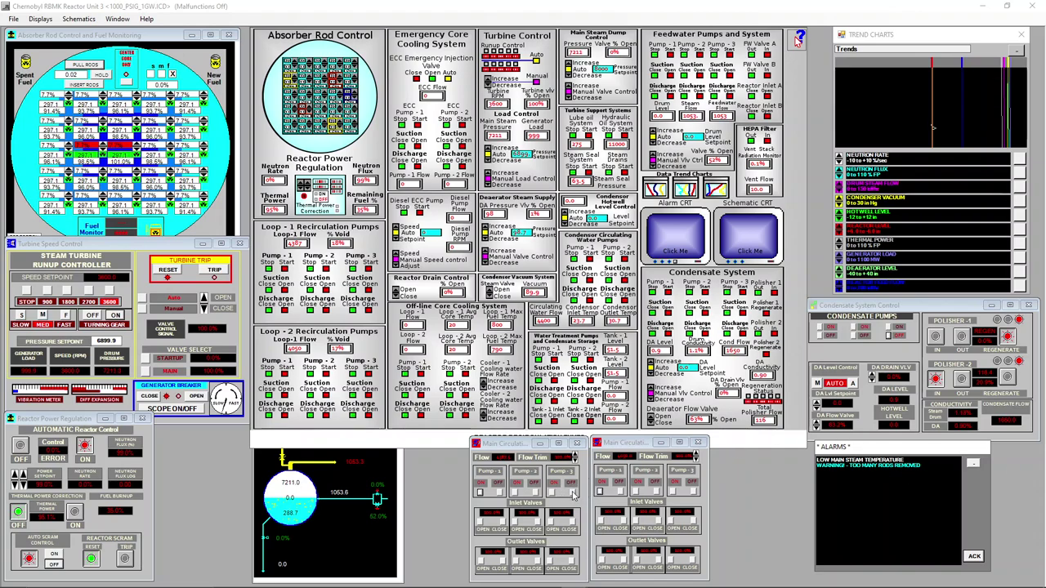
# Switch off recirculation Pump 3 in Loop 1, check the pumps on the plant overview schematic, and minimize the schematic.
pyautogui.click(572, 493)
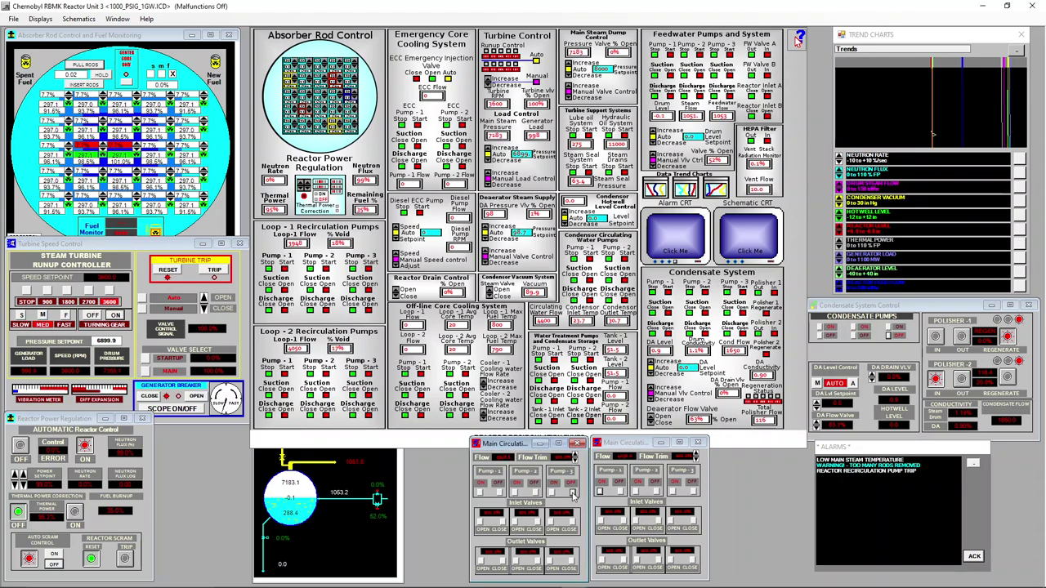
pyautogui.click(747, 241)
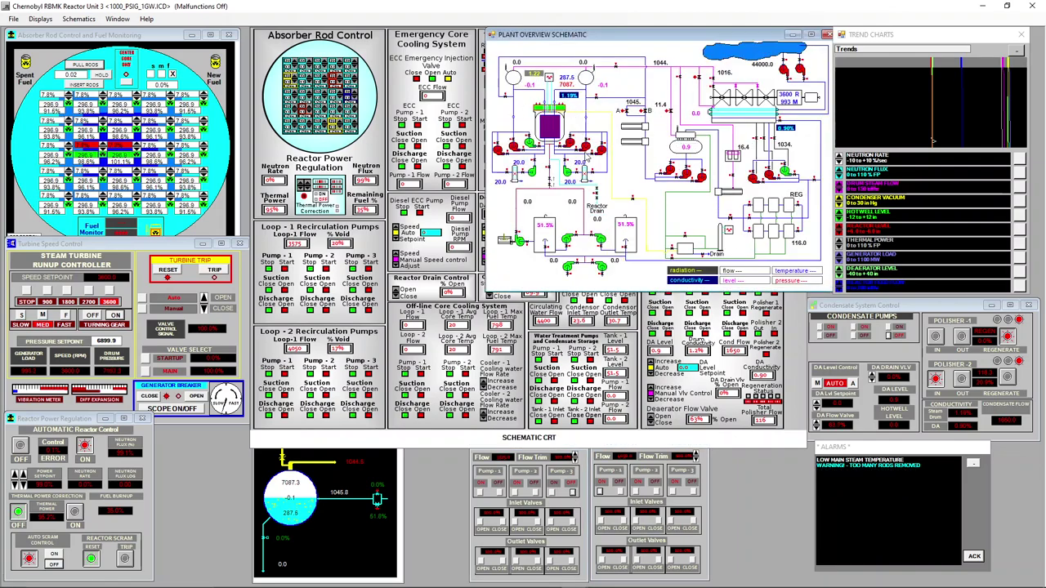
pyautogui.click(793, 36)
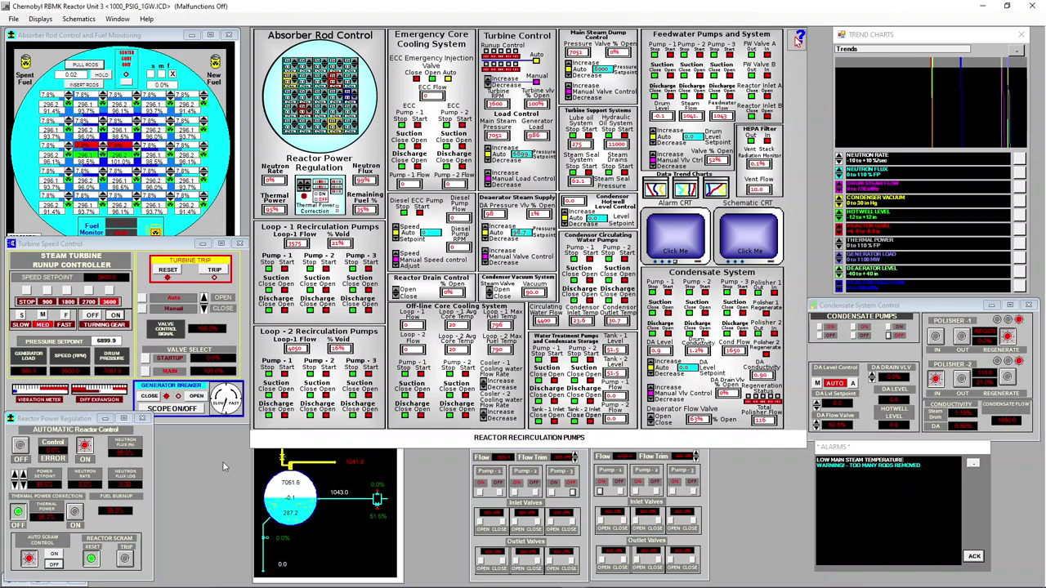
# Switch off recirculation Pump 3 in Loop 2 and close the Pump 3 outlet valves in both loops.
pyautogui.click(694, 492)
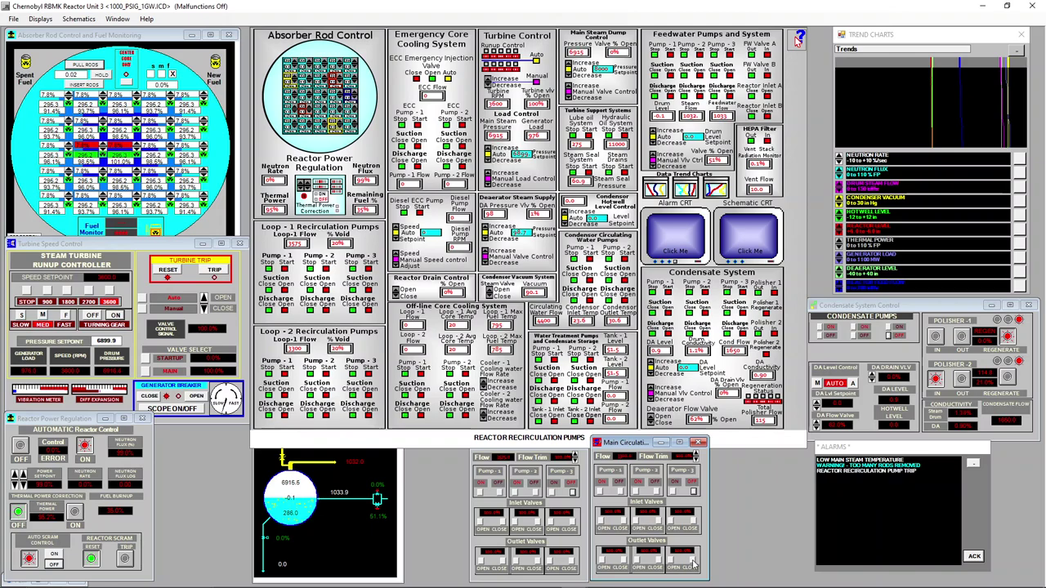
pyautogui.click(568, 566)
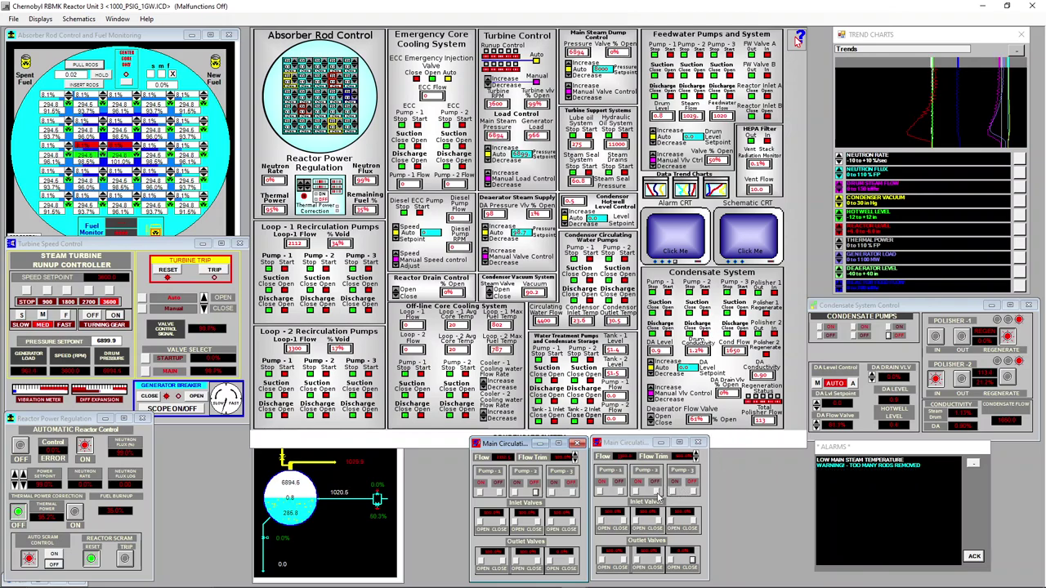
# Switch off Pump 2 in Loop 2 and Pump 1 in Loop 1, lowering the reactor power setpoint between the two shutdowns.
pyautogui.click(657, 497)
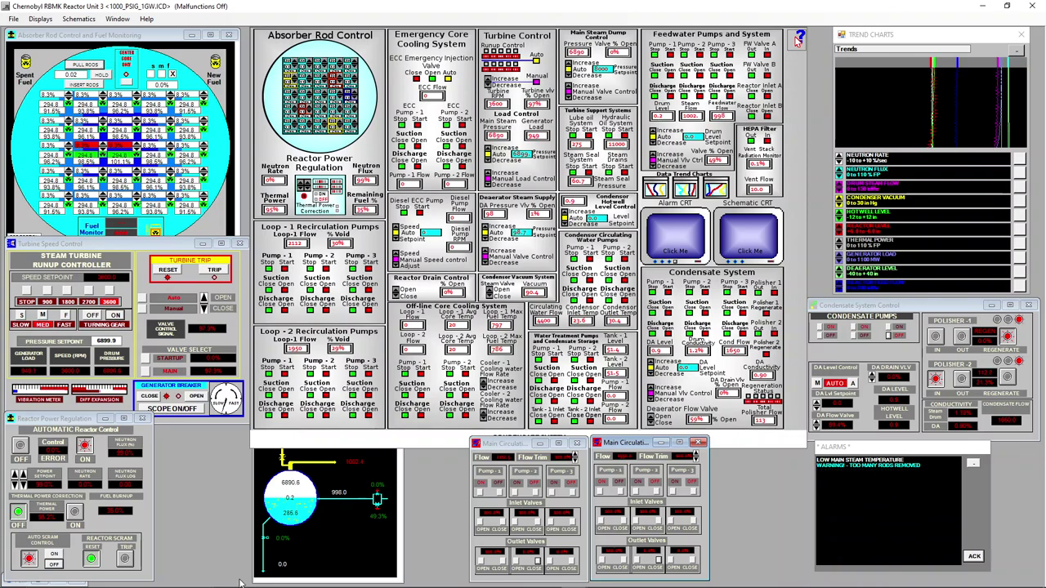
pyautogui.click(22, 482)
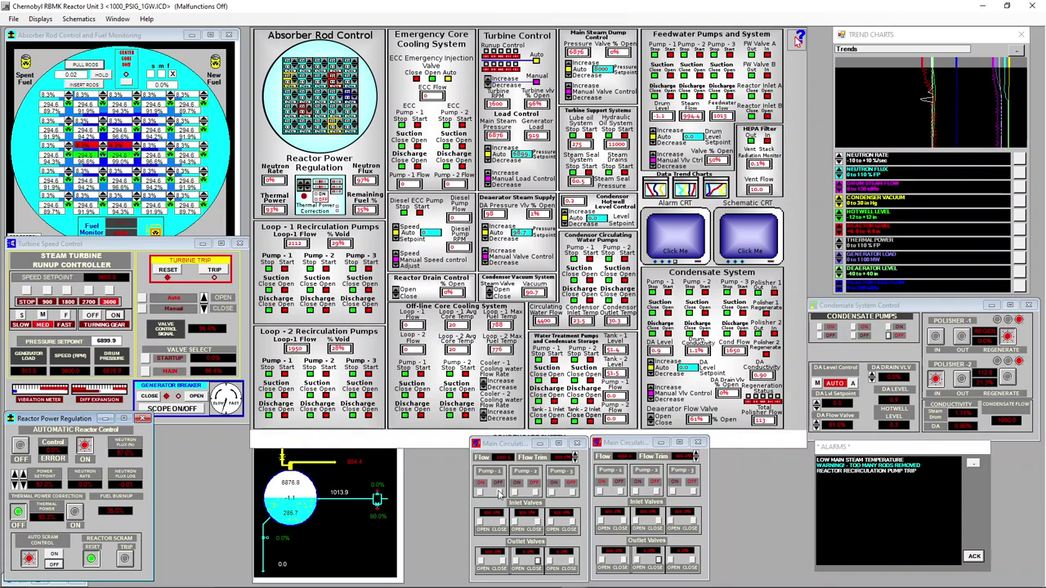
pyautogui.click(500, 494)
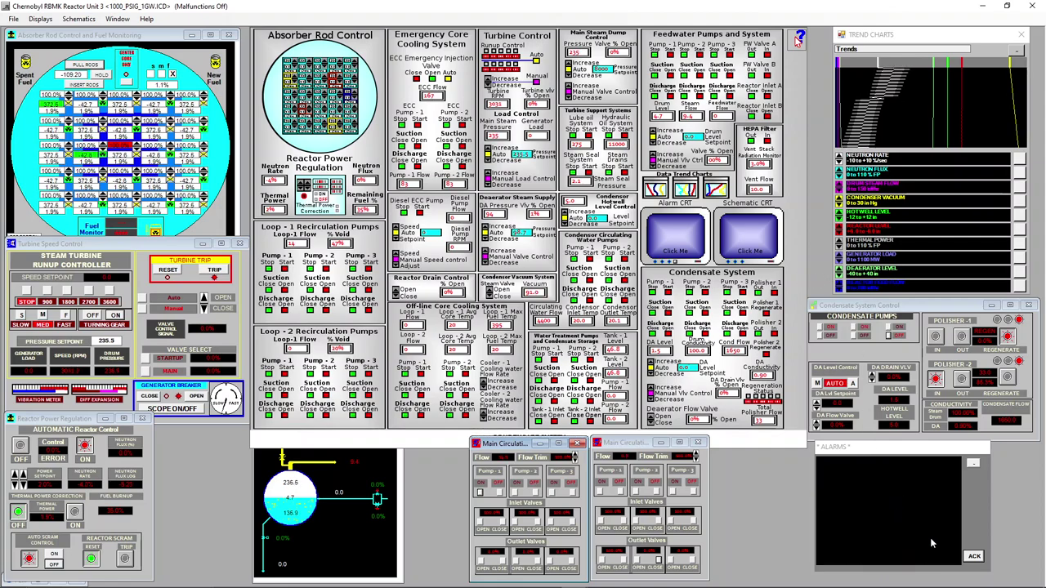
# Acknowledge the alarms and shift the Loop 1 recirculation pump window slightly away from the Loop 2 window.
pyautogui.click(974, 557)
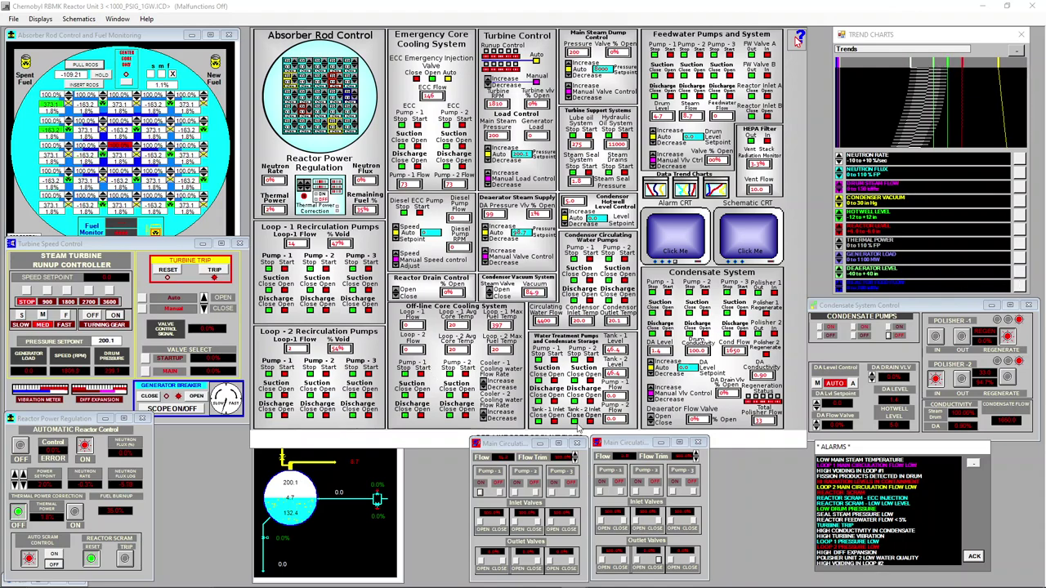
pyautogui.moveTo(523, 446); pyautogui.dragTo(516, 448)
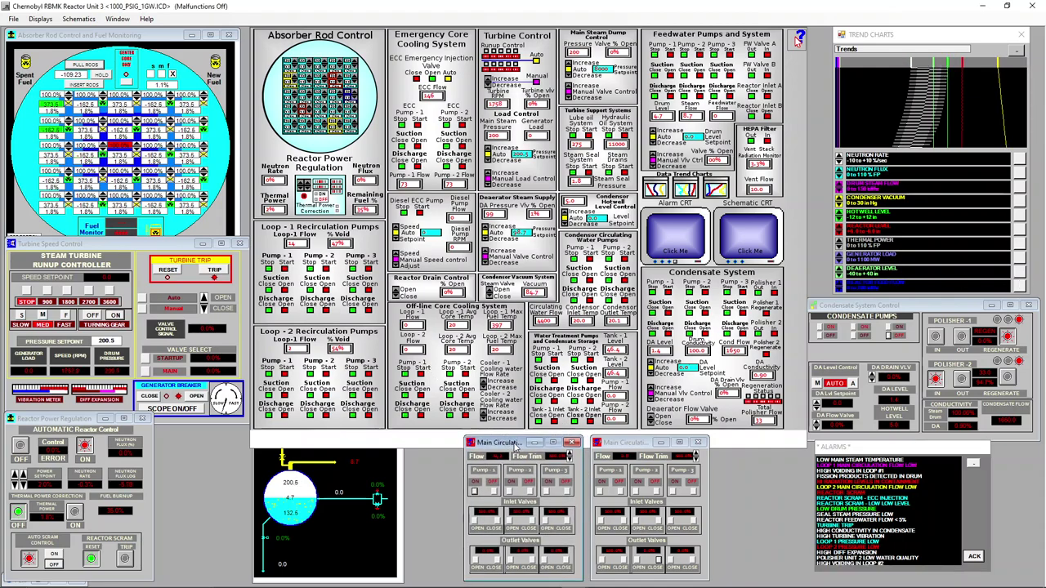